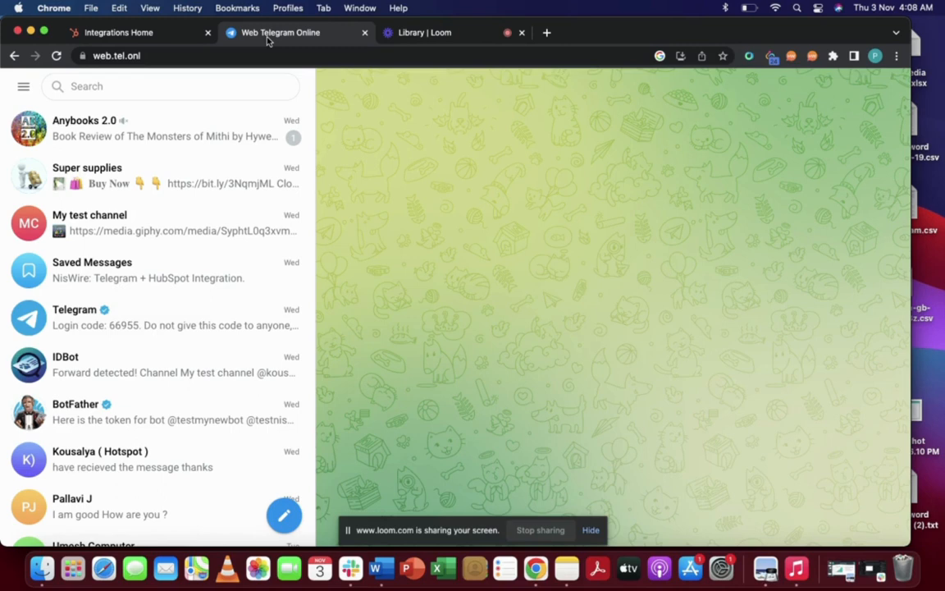
Terminate the NisTel 1.0 session under Telegram Web Settings > Devices, then go back to HubSpot
left_click(23, 91)
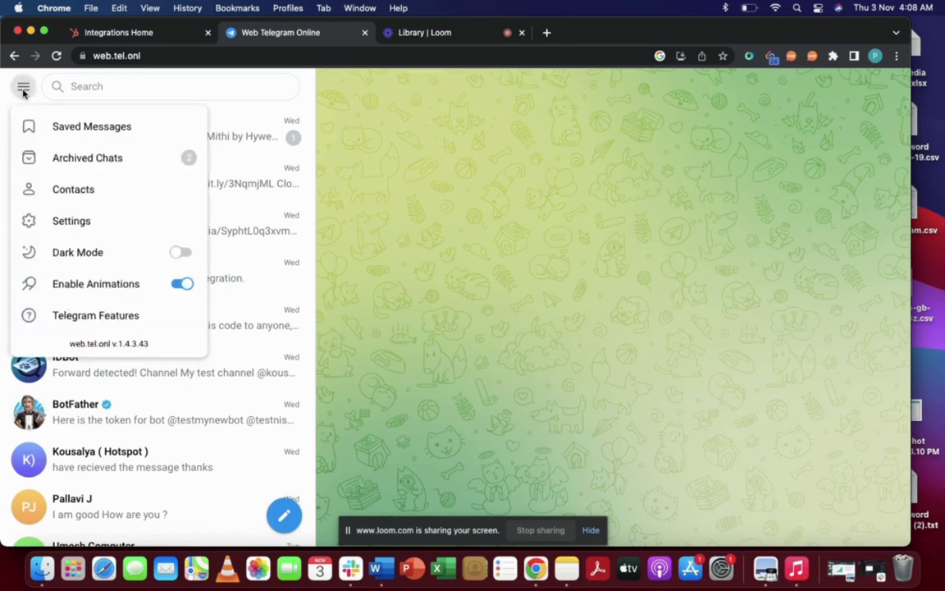
left_click(78, 223)
scroll(138, 378, "down", 2)
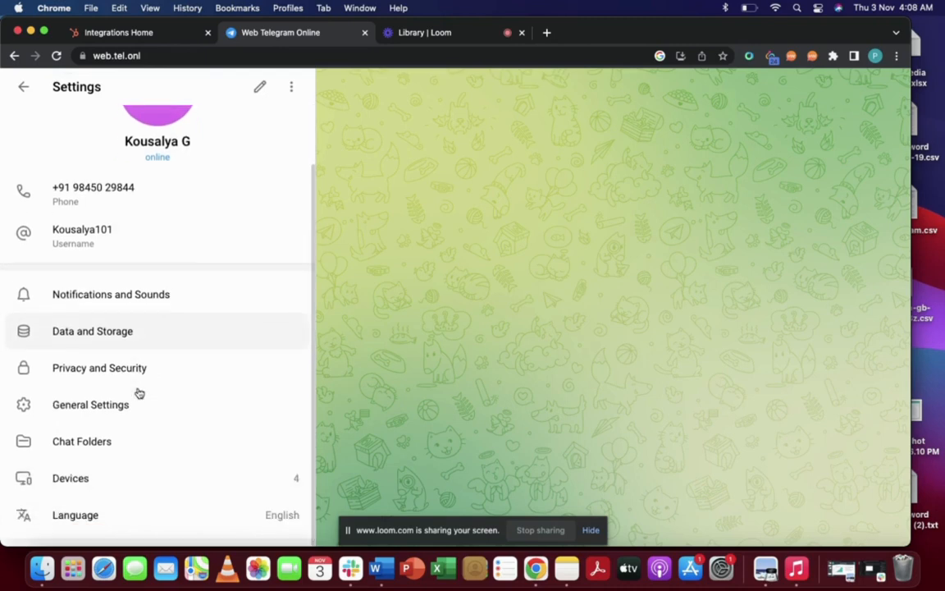
left_click(101, 484)
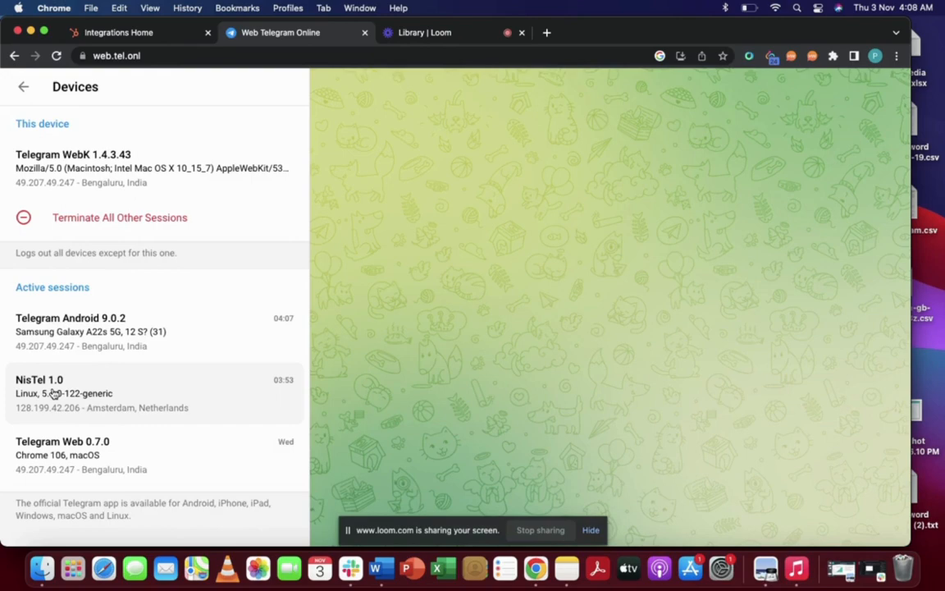
left_click(51, 395)
left_click(513, 352)
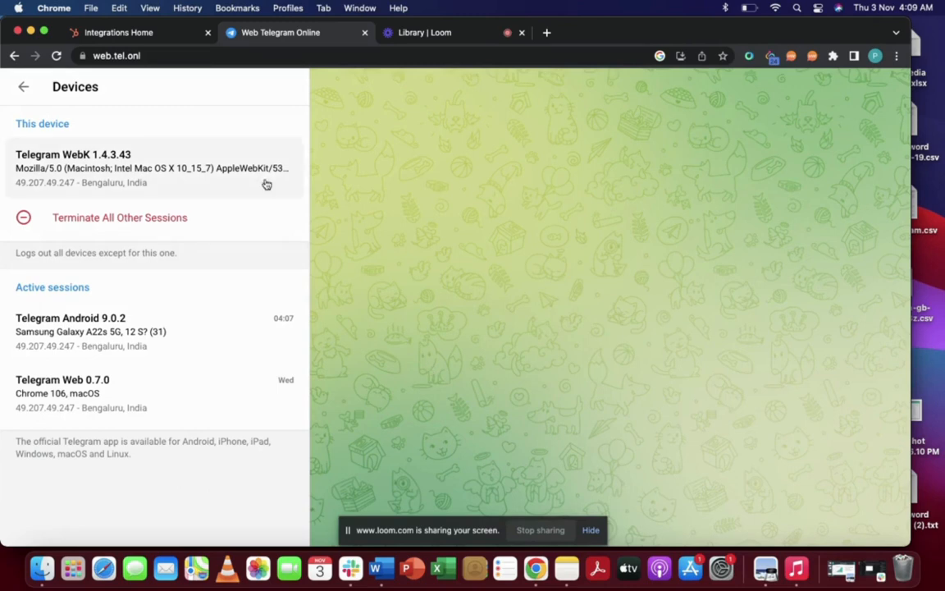
left_click(115, 33)
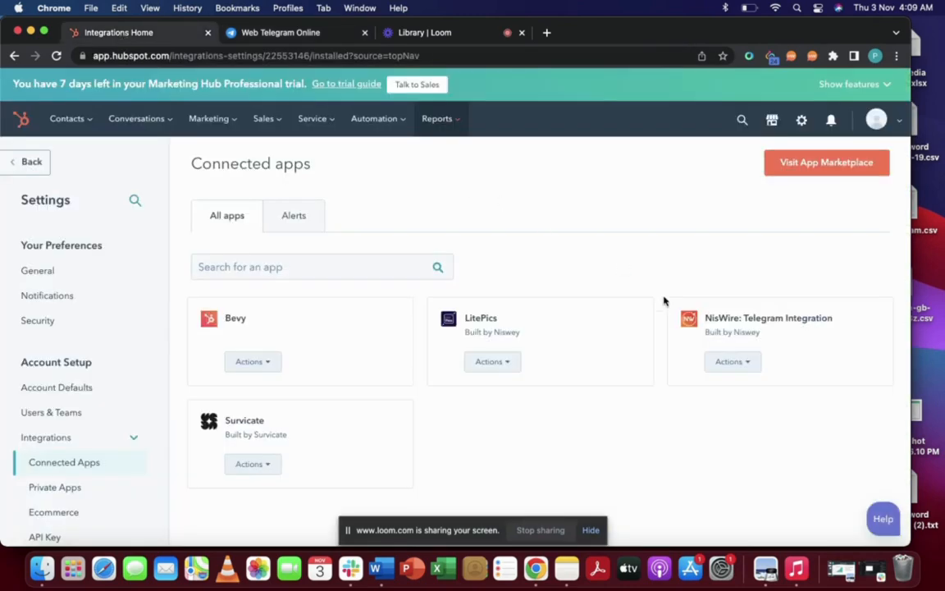
Uninstall NisWire: Telegram Integration from Connected apps, confirming with the word 'uninstall'
left_click(746, 363)
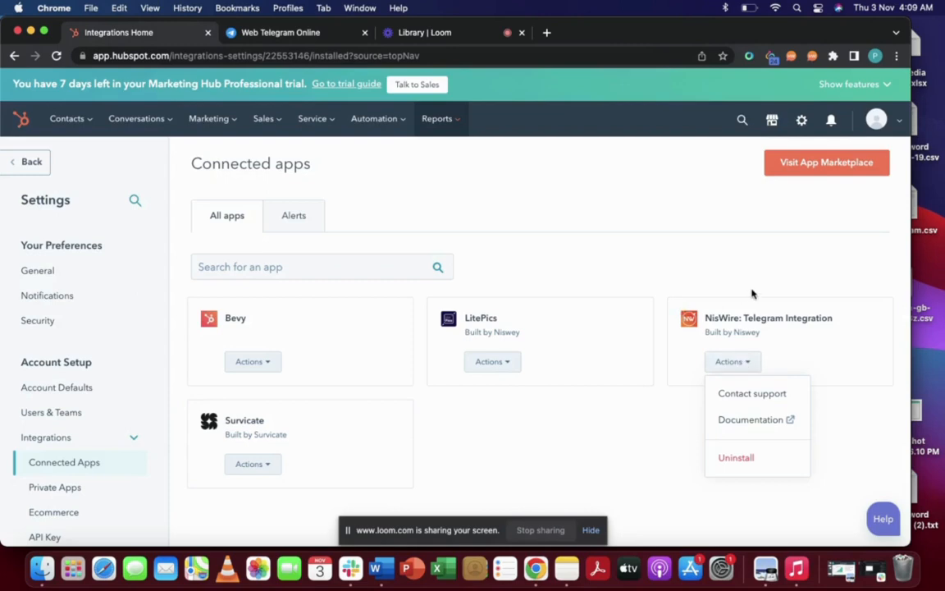
left_click(749, 462)
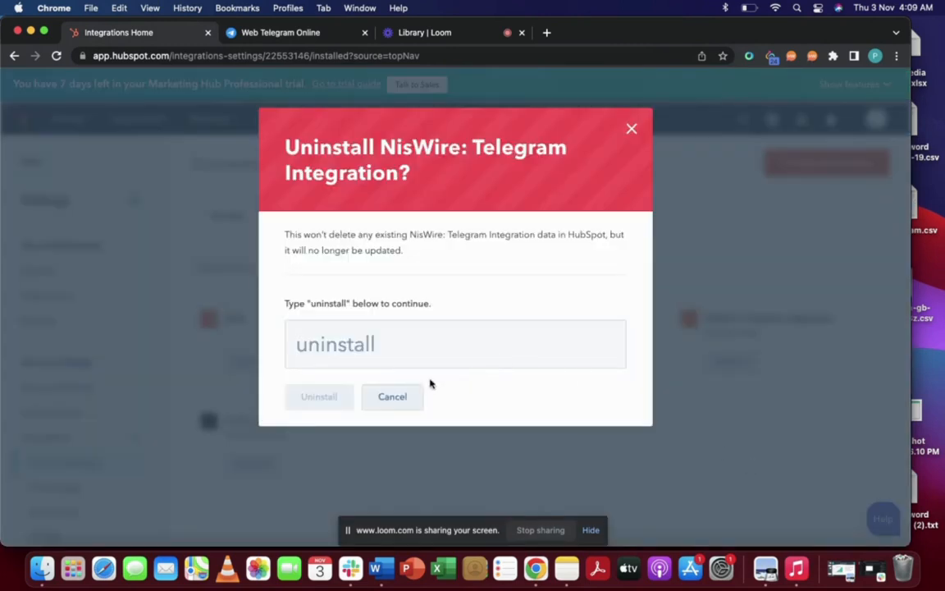
left_click(406, 355)
type("unin")
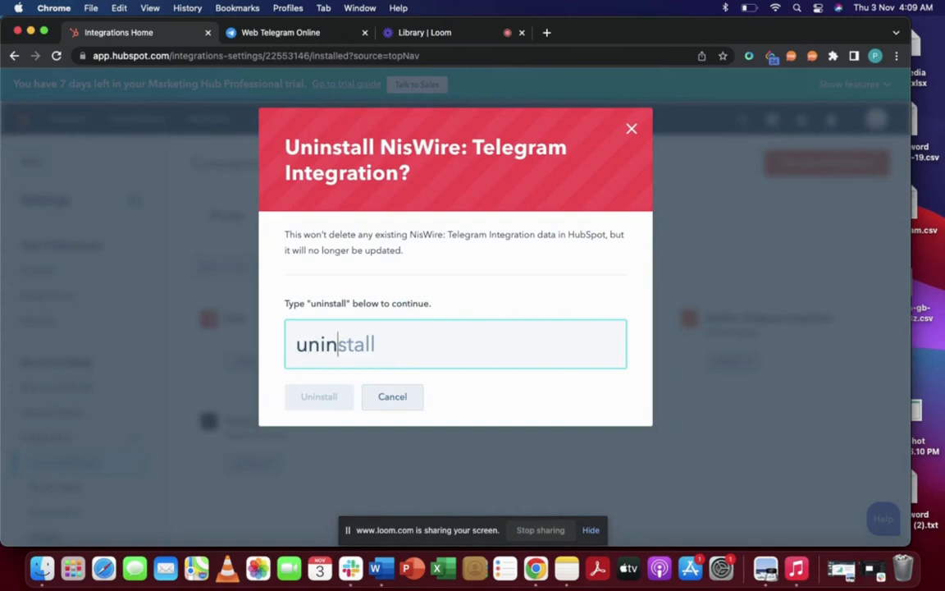
type("stall")
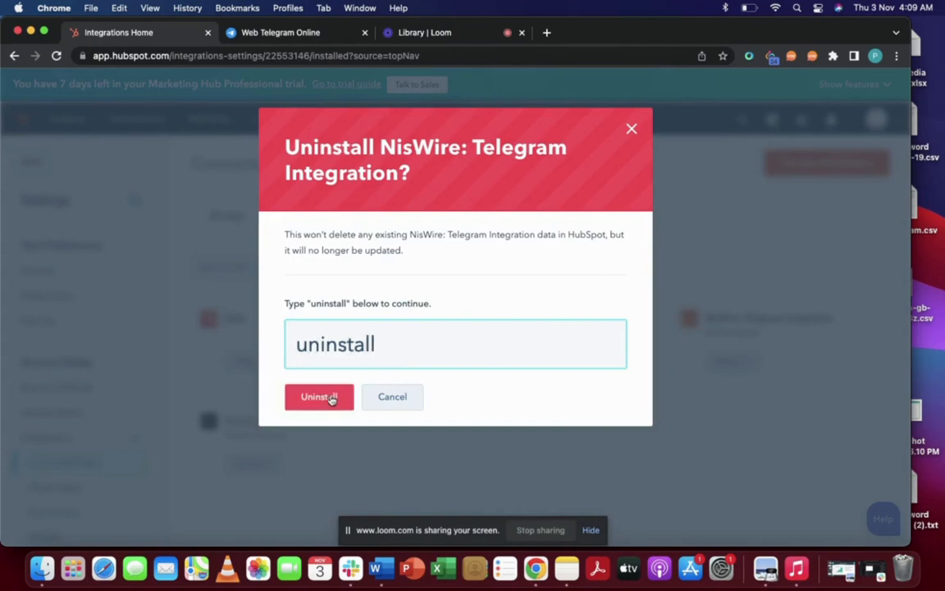
left_click(320, 398)
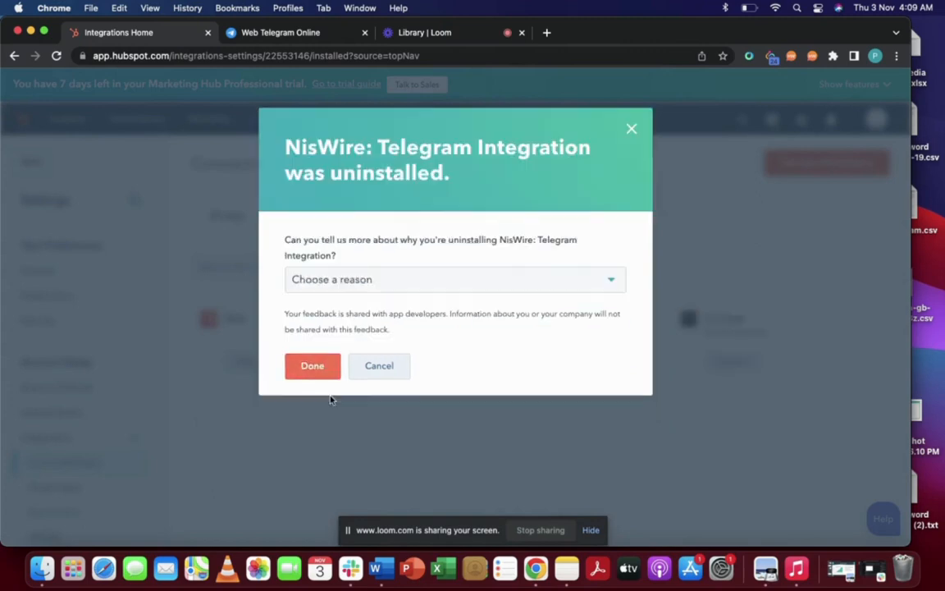
Give 'Other' as the uninstall reason and submit the feedback
left_click(336, 287)
scroll(355, 447, "down", 5)
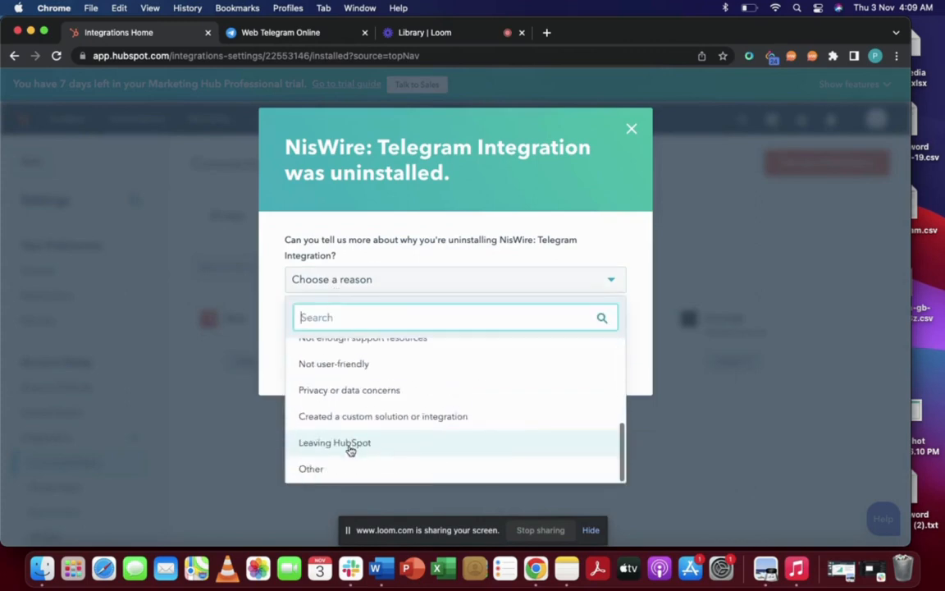
left_click(333, 468)
left_click(320, 442)
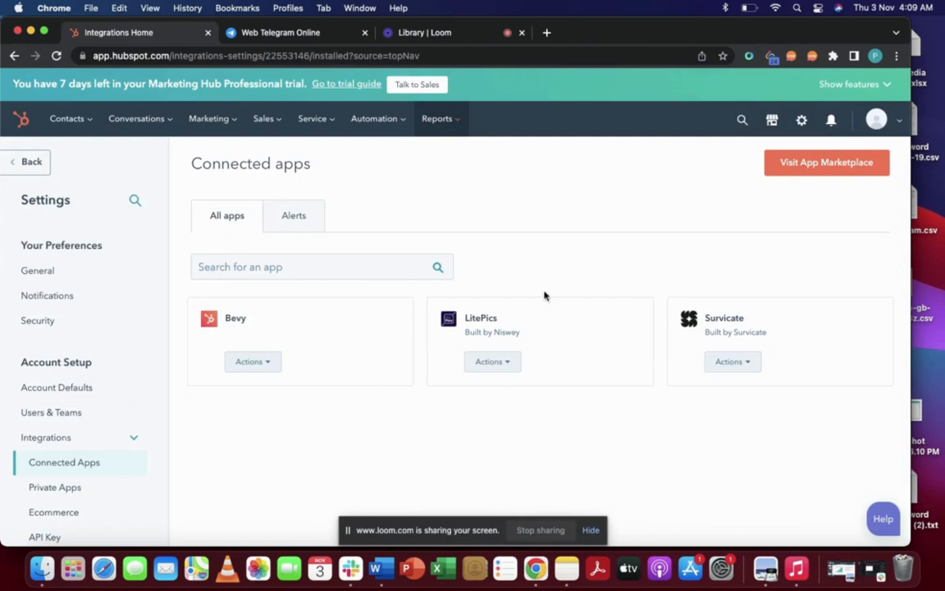
Find NisWire: Telegram Integration in the App Marketplace by searching 'niswire' and start installing it
left_click(778, 172)
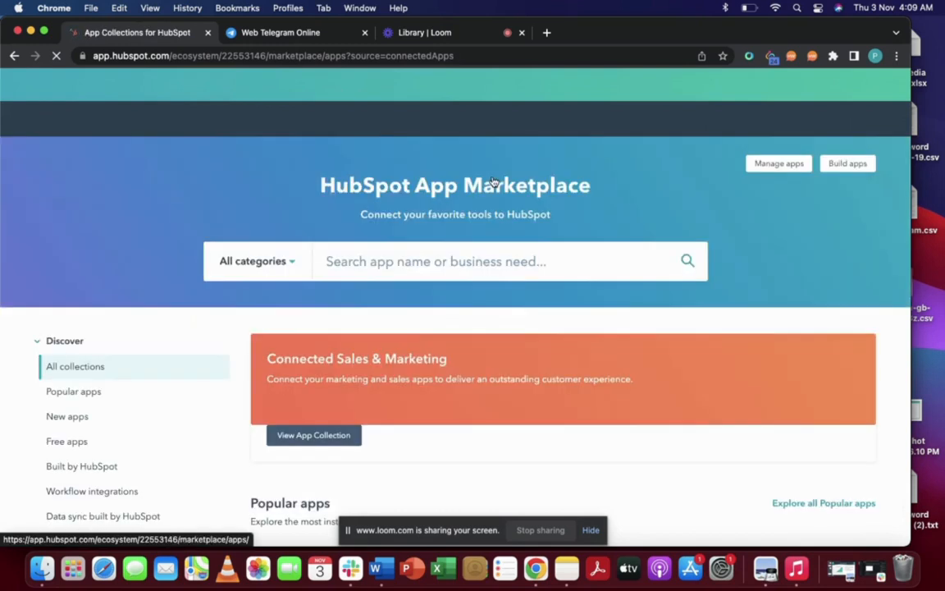
left_click(396, 261)
type("niswire")
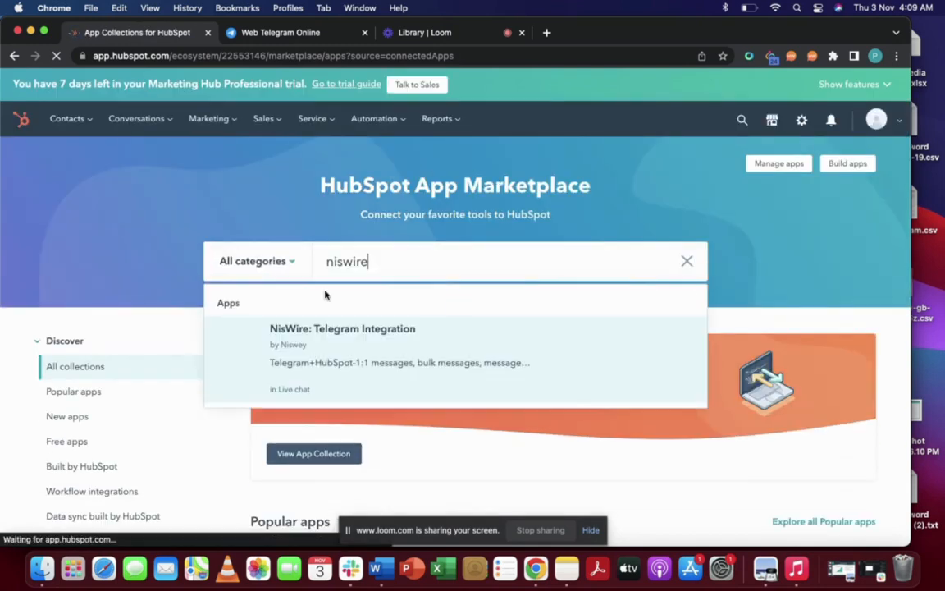
left_click(318, 353)
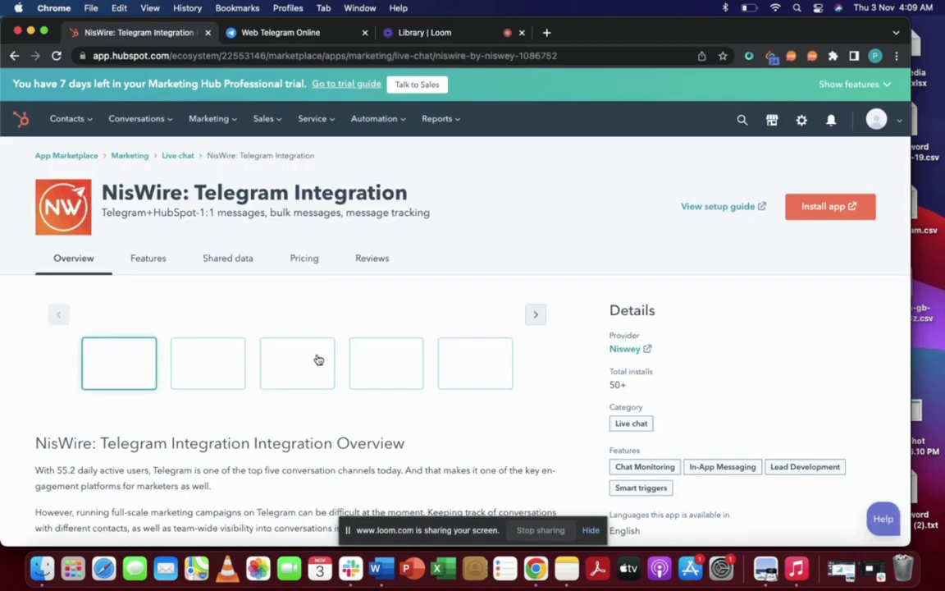
left_click(829, 207)
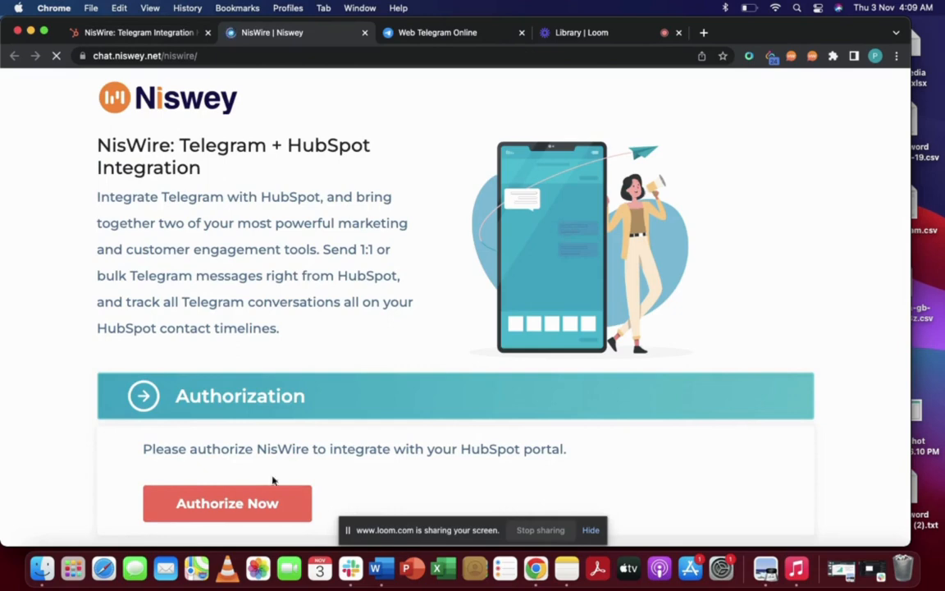
Authorize NisWire for the first Niswey account and grant it access to HubSpot
left_click(237, 508)
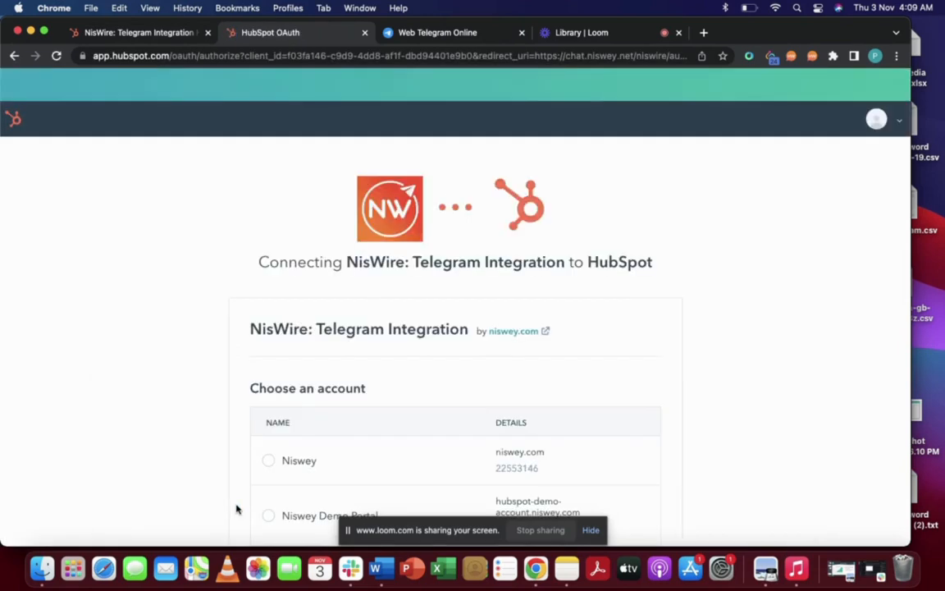
scroll(300, 432, "down", 3)
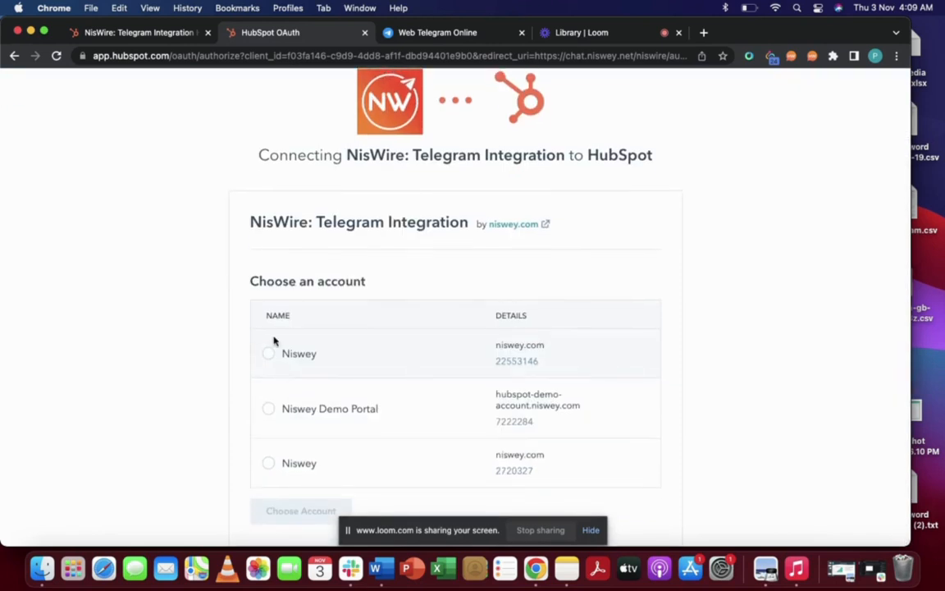
left_click(268, 355)
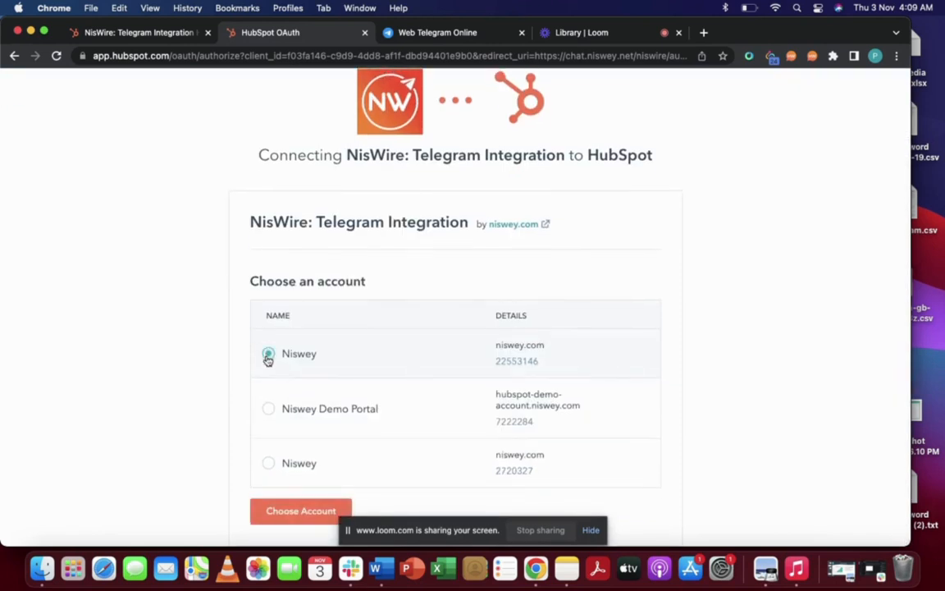
right_click(265, 535)
left_click(175, 483)
left_click(272, 509)
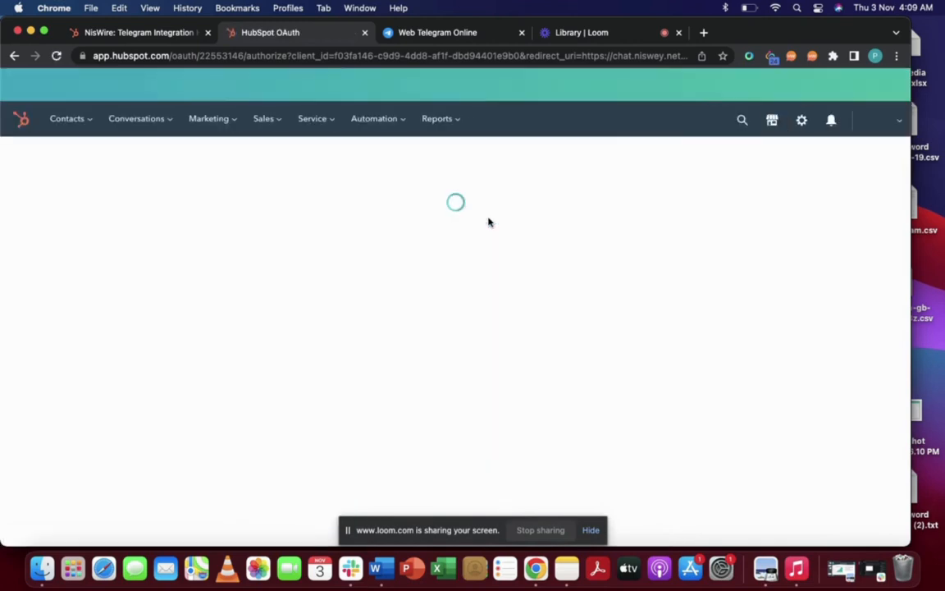
scroll(487, 222, "down", 4)
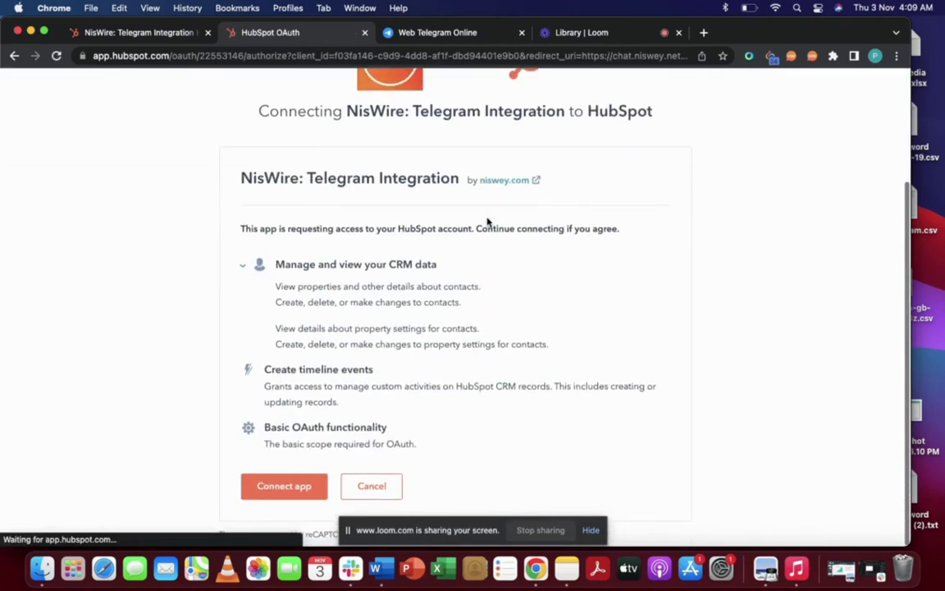
left_click(266, 490)
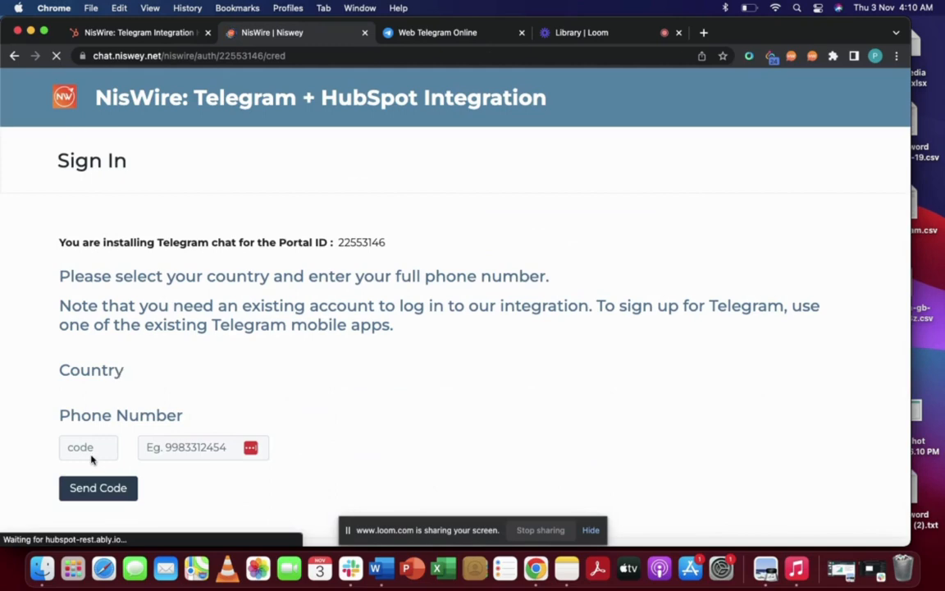
Set the NisWire sign-in country to India
scroll(140, 425, "down", 1)
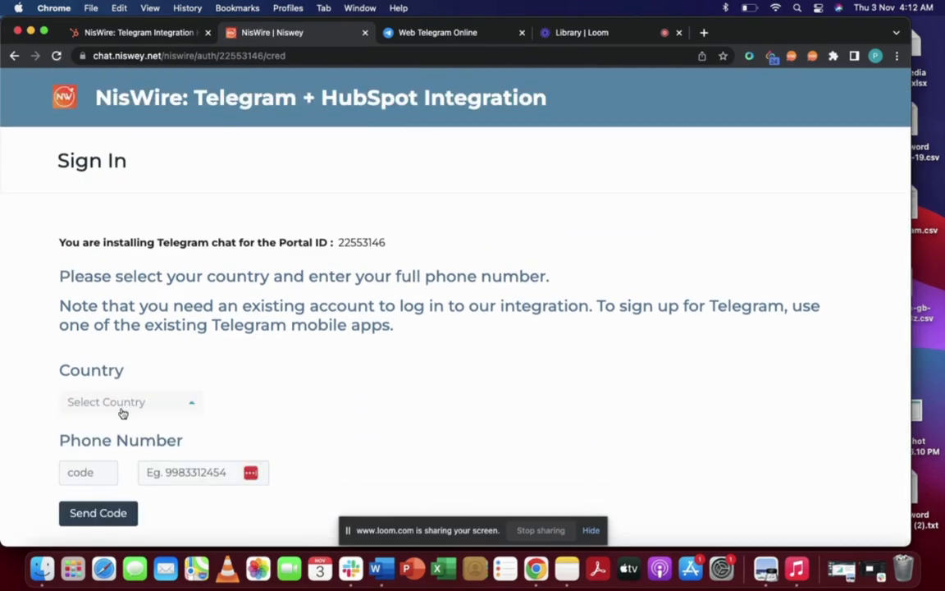
left_click(120, 408)
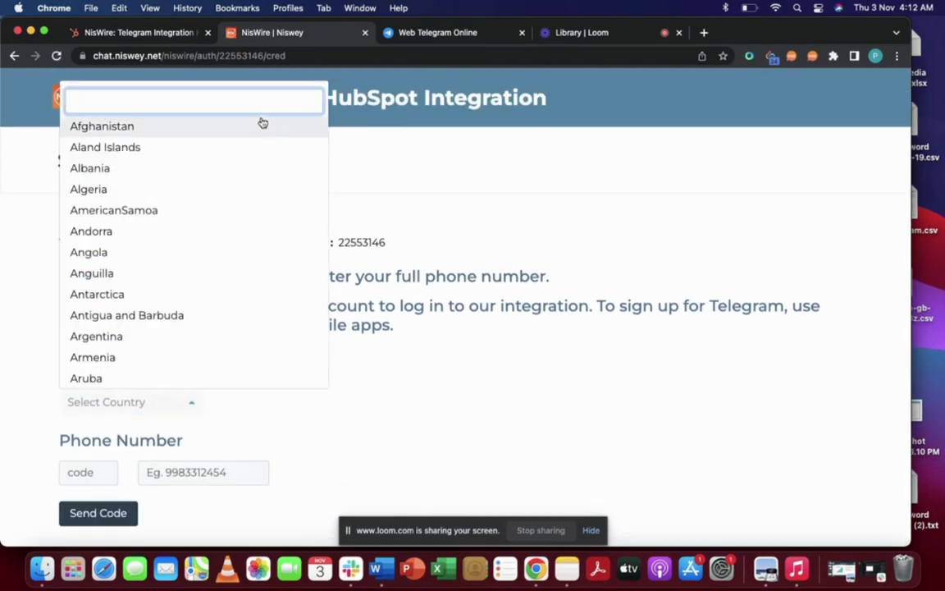
type("Ina")
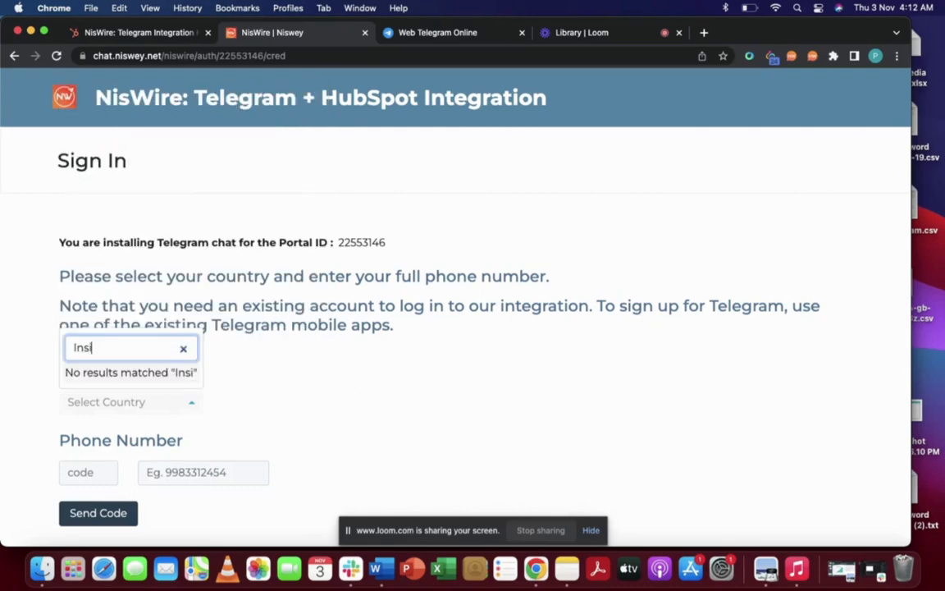
key("BackSpace")
type("di")
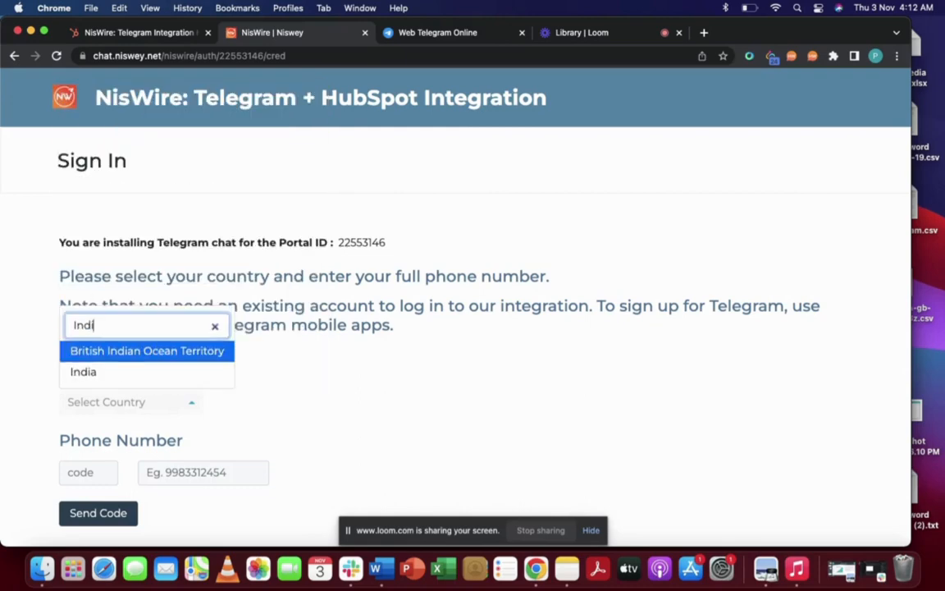
left_click(139, 375)
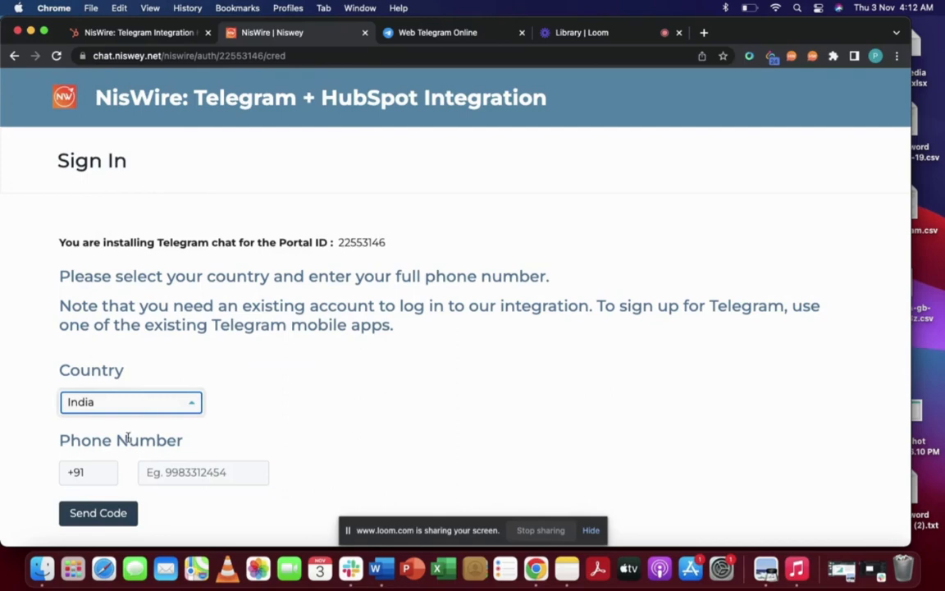
Enter the Telegram phone number and request a verification code
left_click(196, 474)
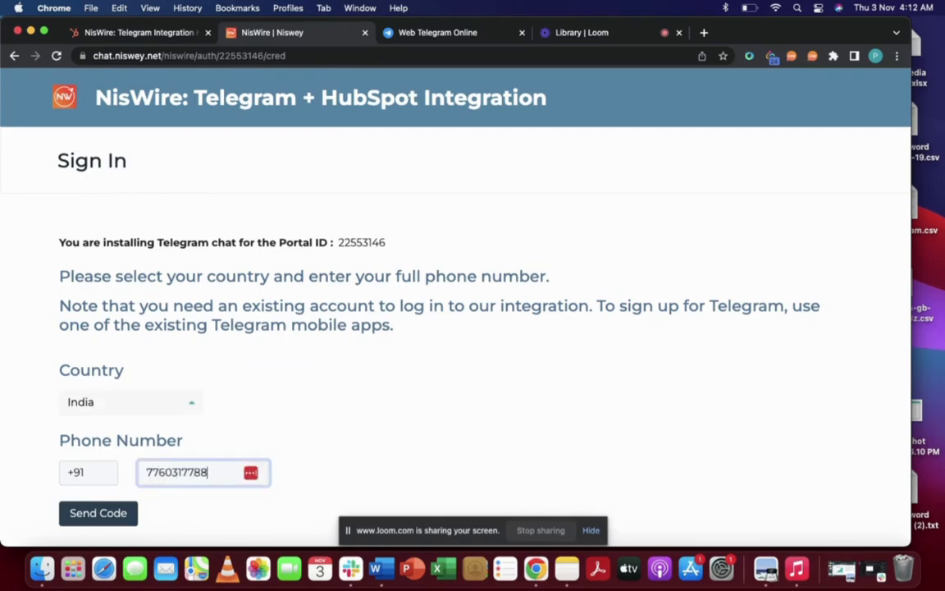
left_click(94, 513)
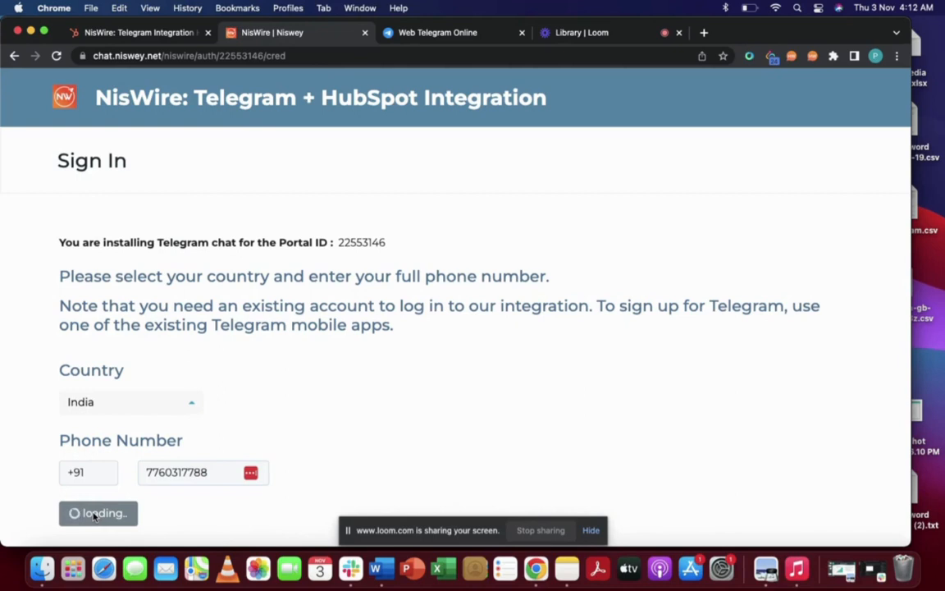
scroll(241, 418, "down", 1)
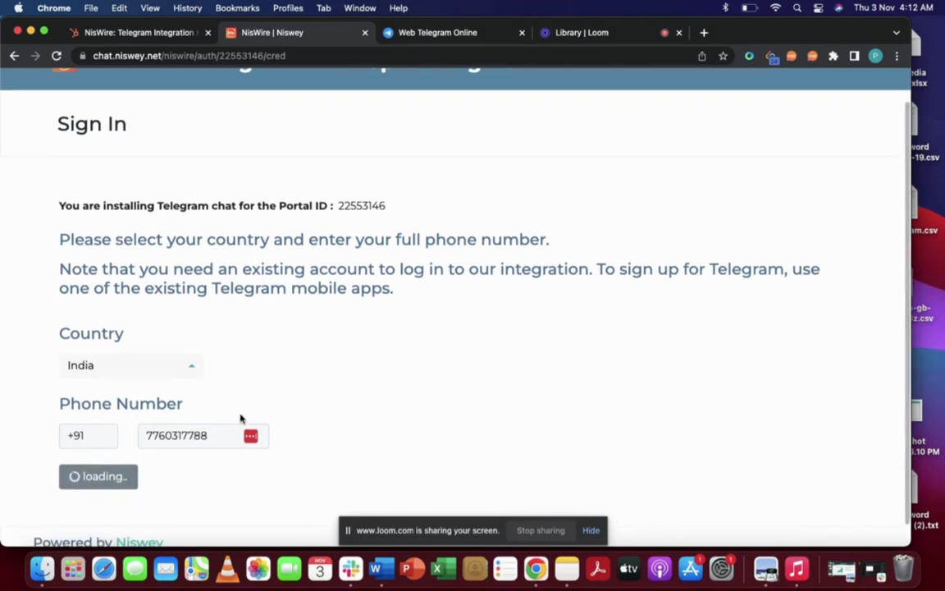
left_click(114, 412)
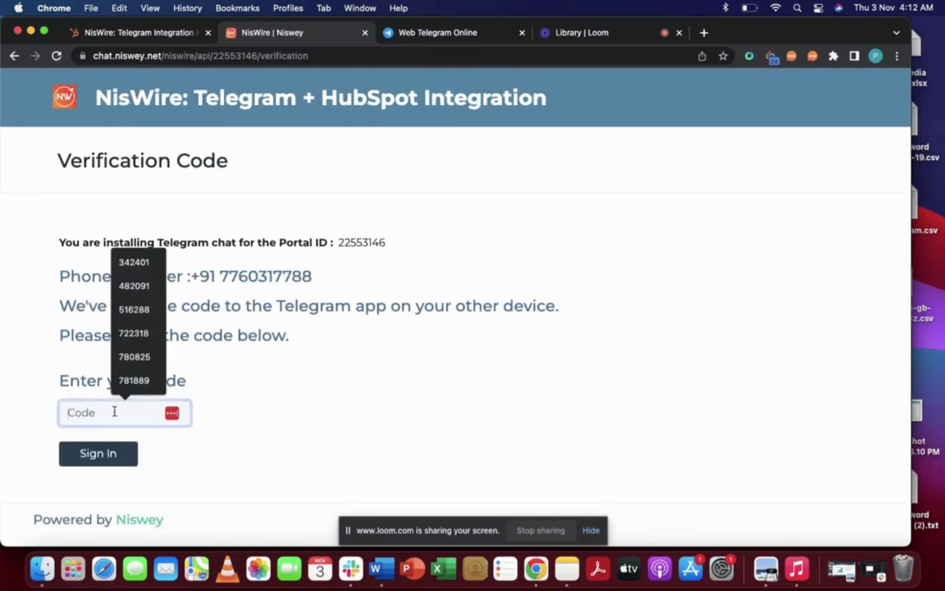
Enter the verification code received in Telegram and sign in to NisWire
left_click(263, 412)
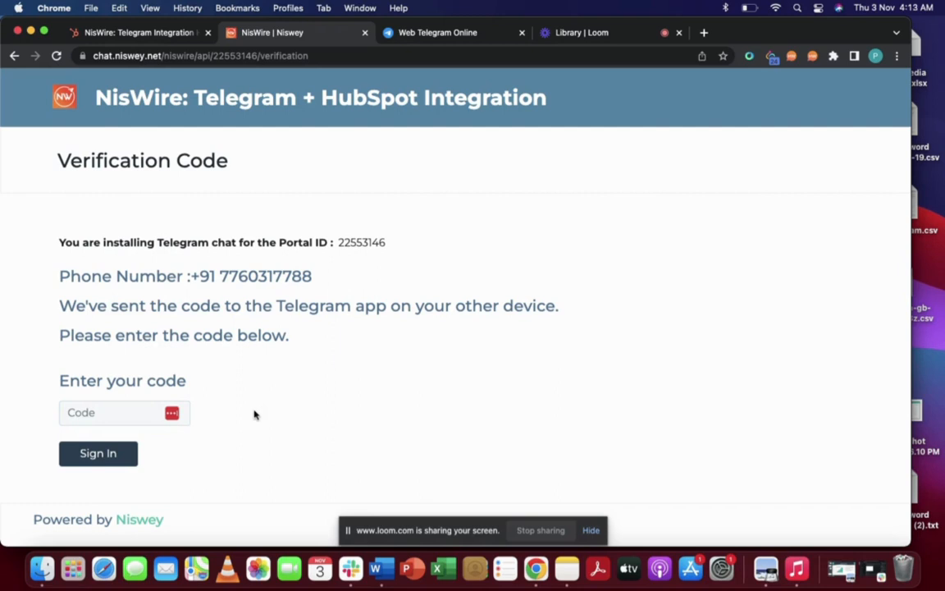
left_click(80, 412)
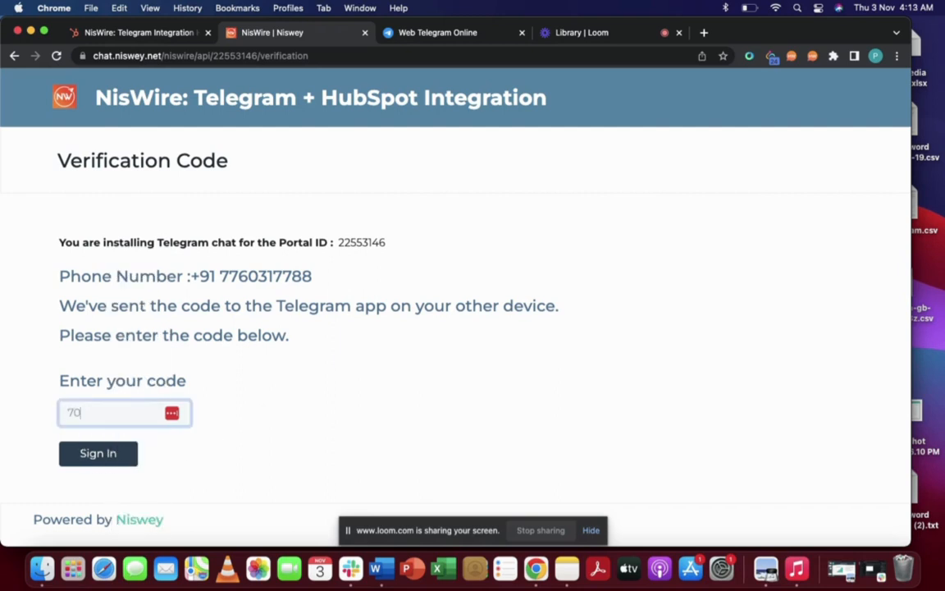
left_click(72, 459)
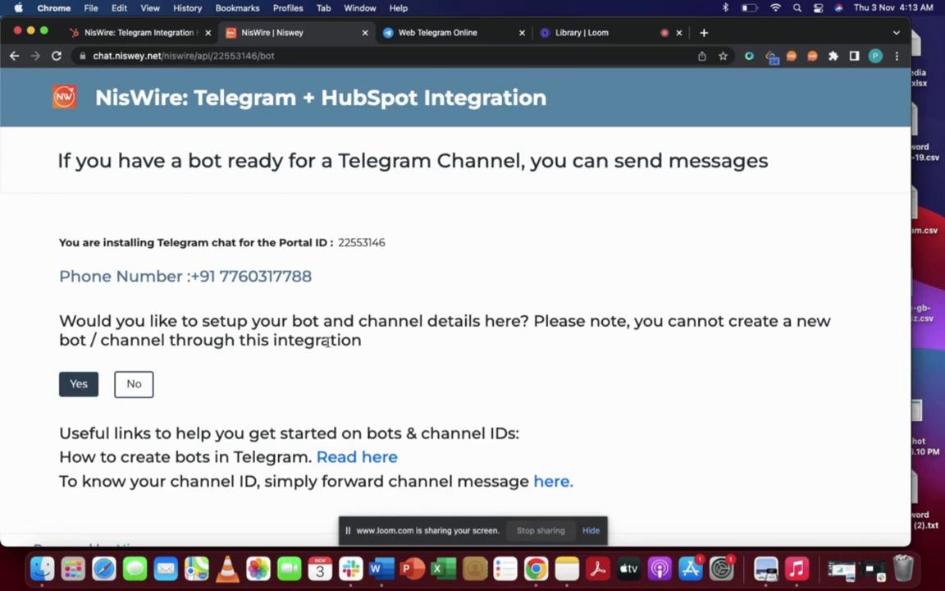
Decline bot and channel setup, return to HubSpot, and open the second Niswey portal
left_click(132, 393)
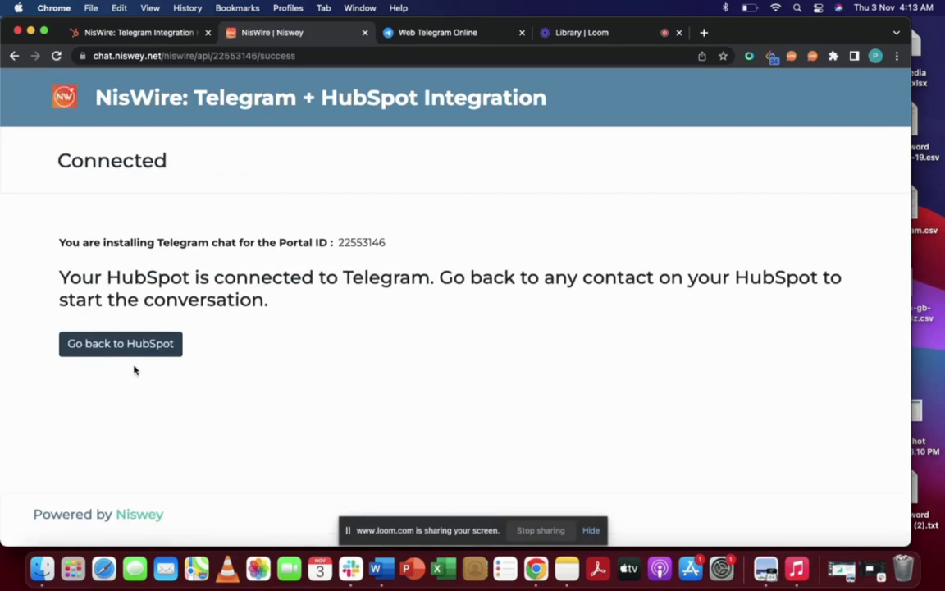
left_click(117, 352)
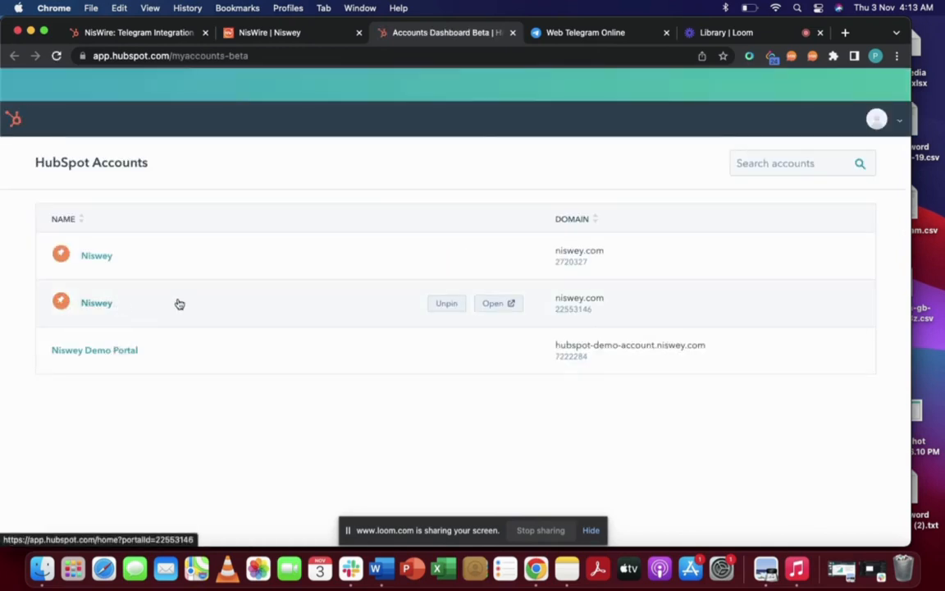
left_click(179, 302)
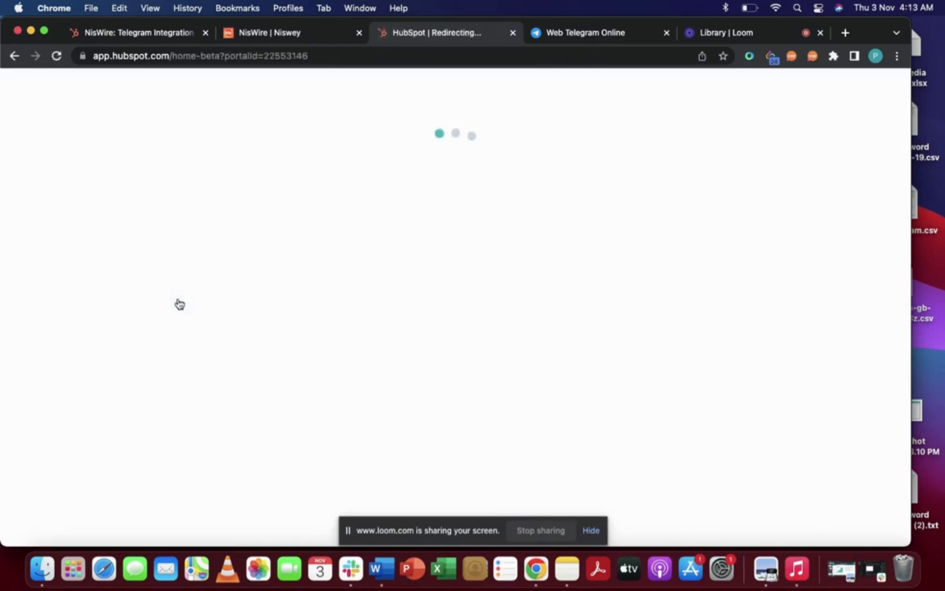